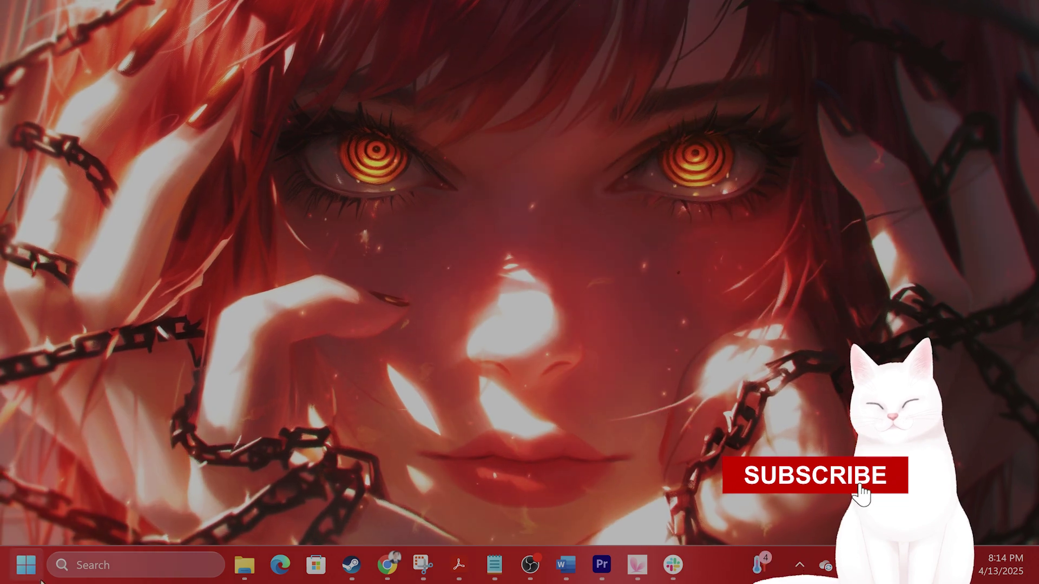
# Step: Sync the clock on the Date & time page so the last sync reads 4/13/2025 8:14:41 PM
pyautogui.click(111, 565)
pyautogui.write('set')
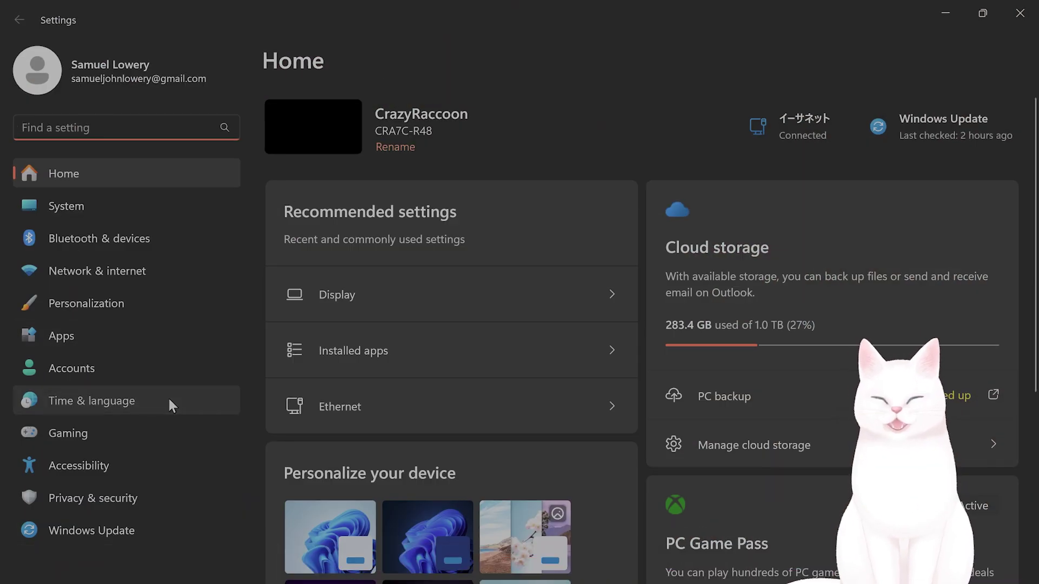
pyautogui.click(169, 405)
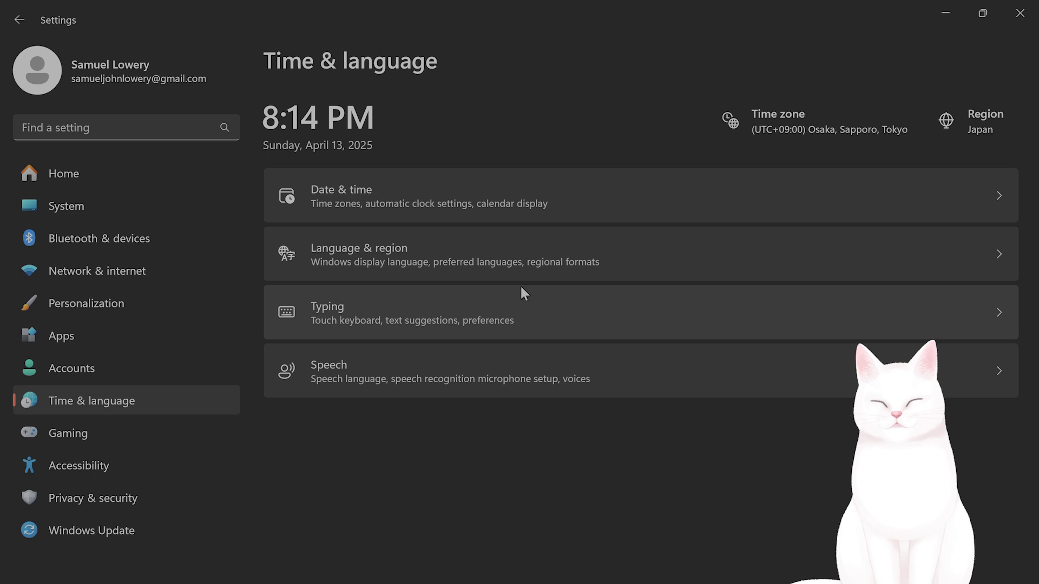
pyautogui.click(579, 193)
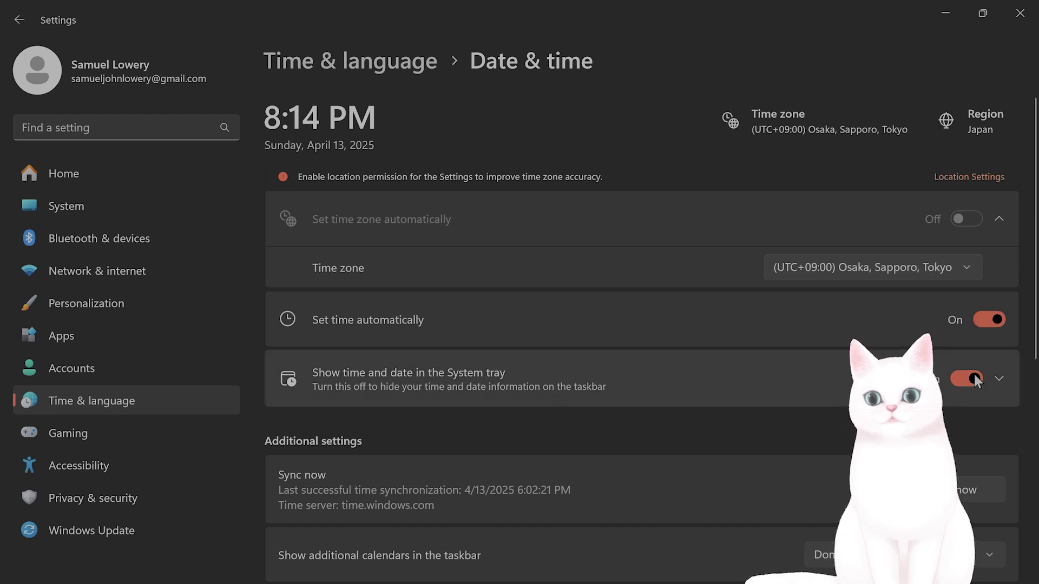
pyautogui.scroll(-3, 805, 300)
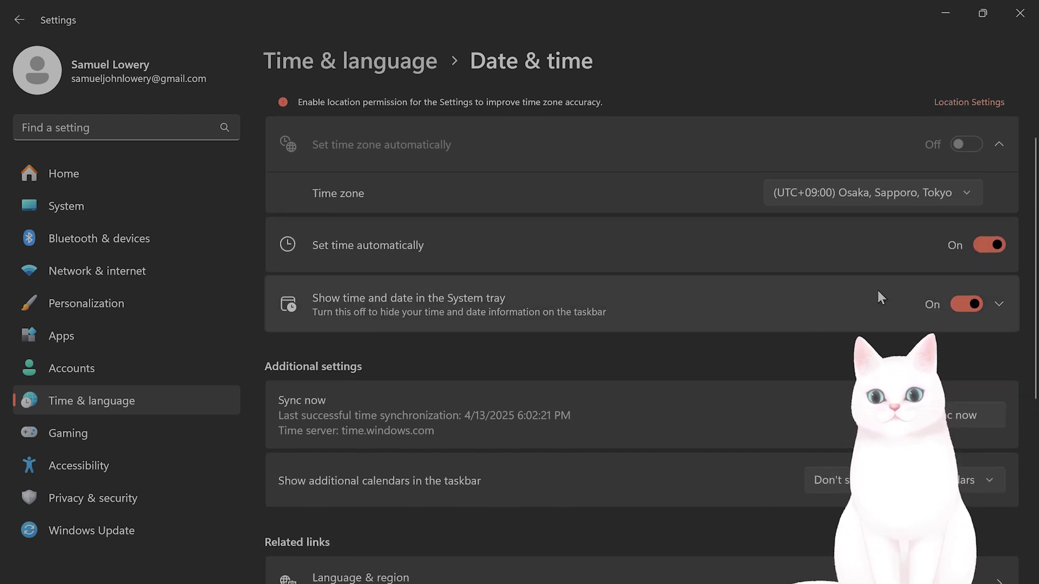
pyautogui.click(949, 343)
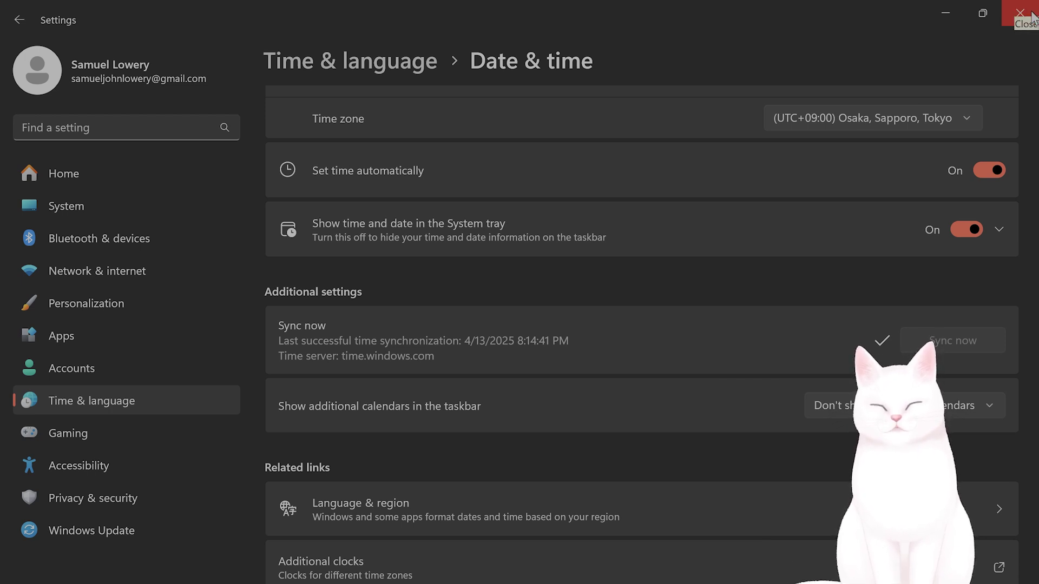
# Step: Close Settings and reopen it by searching 'set'
pyautogui.click(1032, 15)
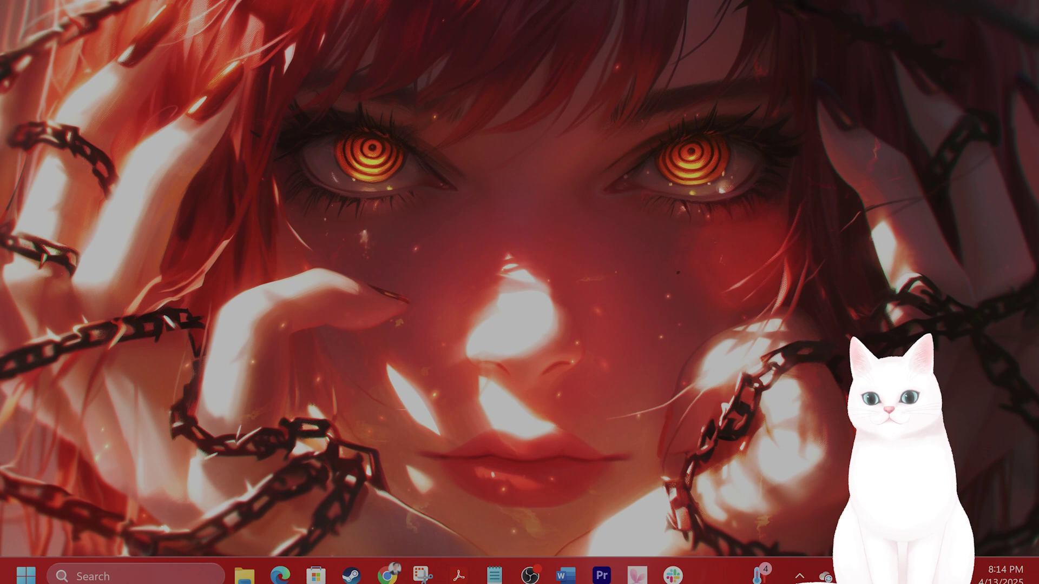
pyautogui.click(135, 576)
pyautogui.write('set')
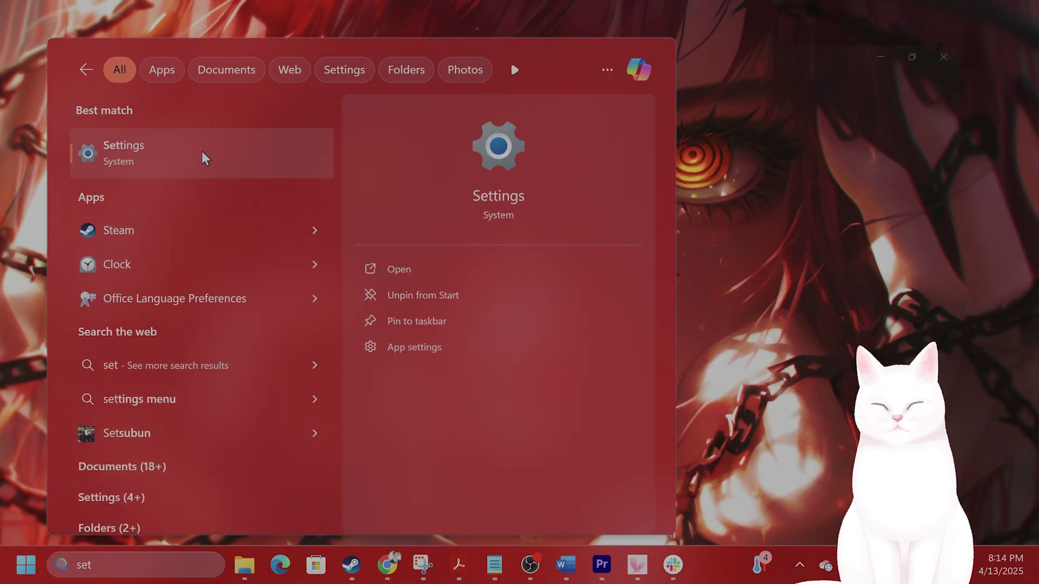
pyautogui.click(204, 153)
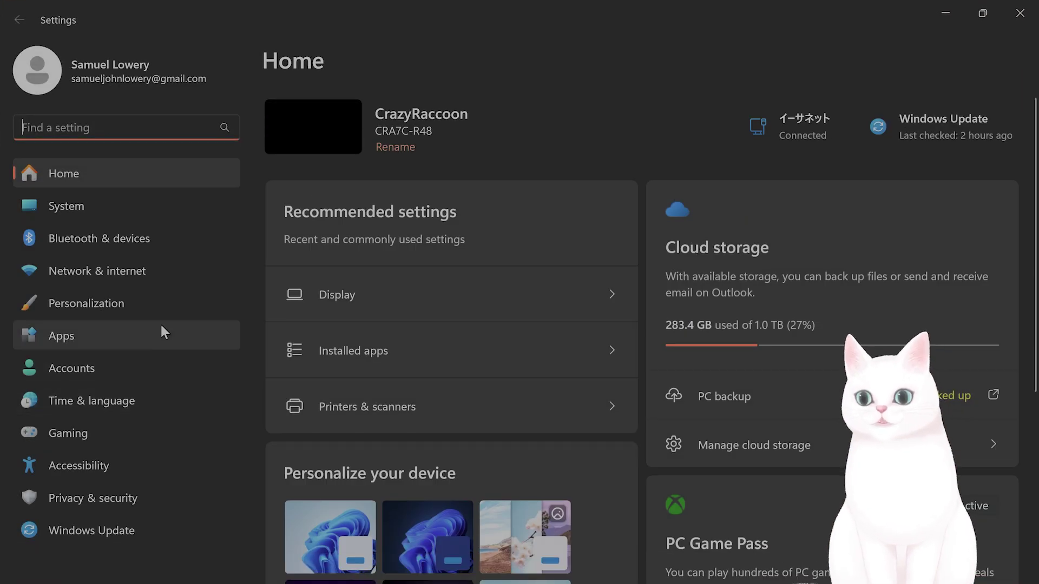
# Step: Expand Activation state under System > Activation, showing Windows 11 Home activated with a digital license
pyautogui.click(162, 213)
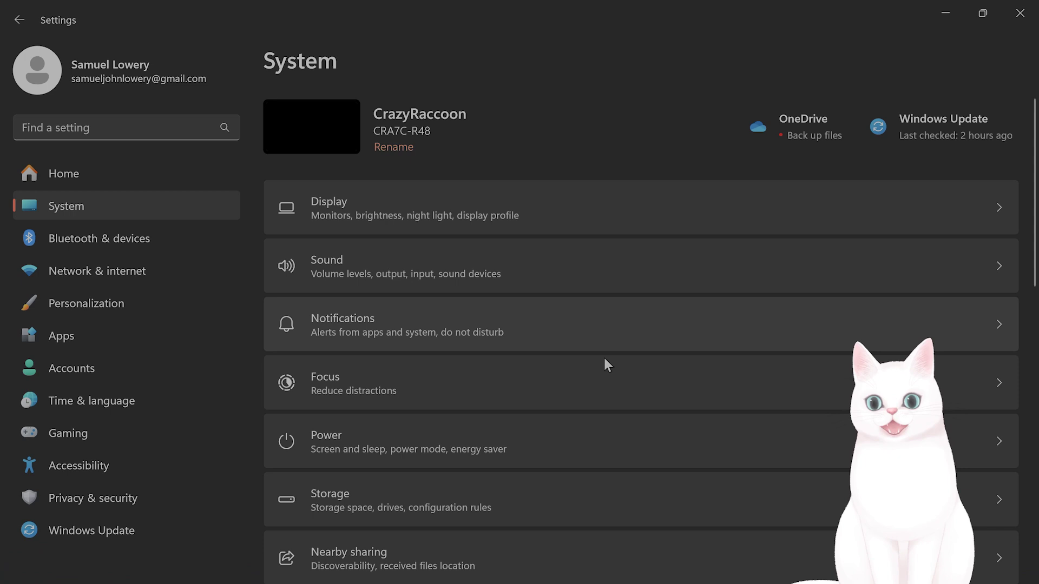
pyautogui.scroll(-3, 592, 411)
pyautogui.scroll(-5, 531, 402)
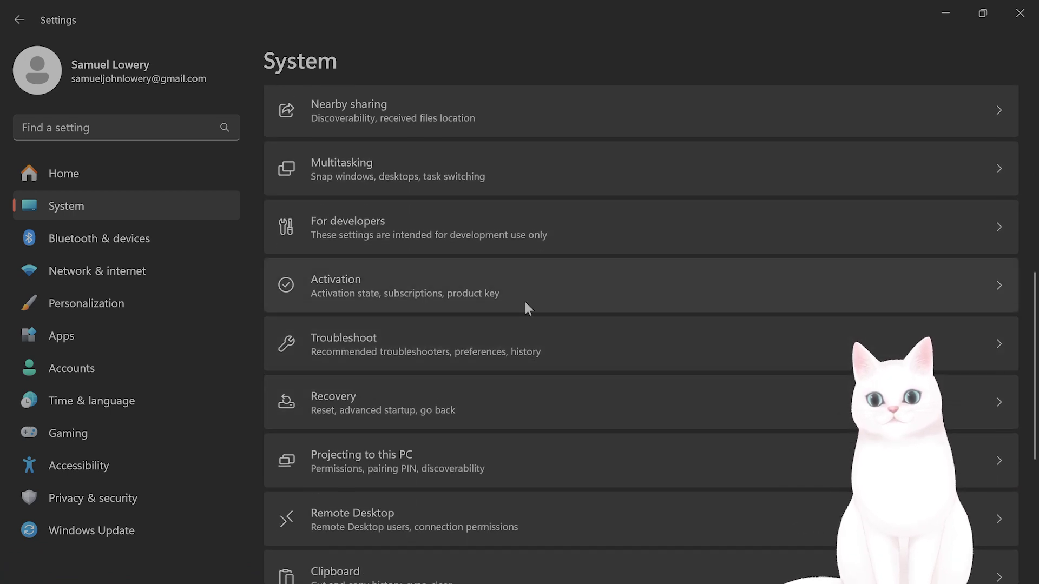
pyautogui.click(525, 303)
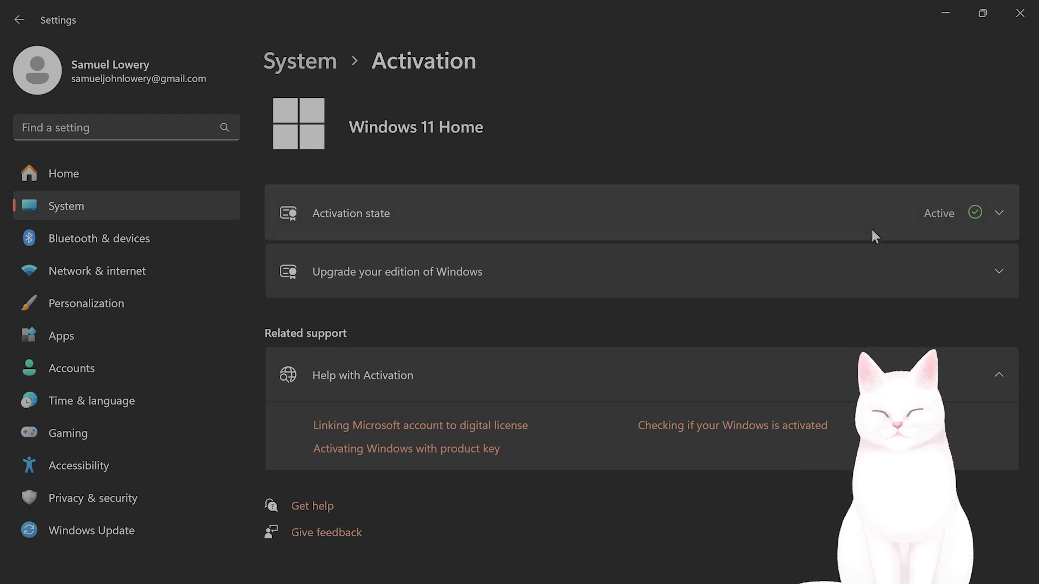
pyautogui.click(860, 192)
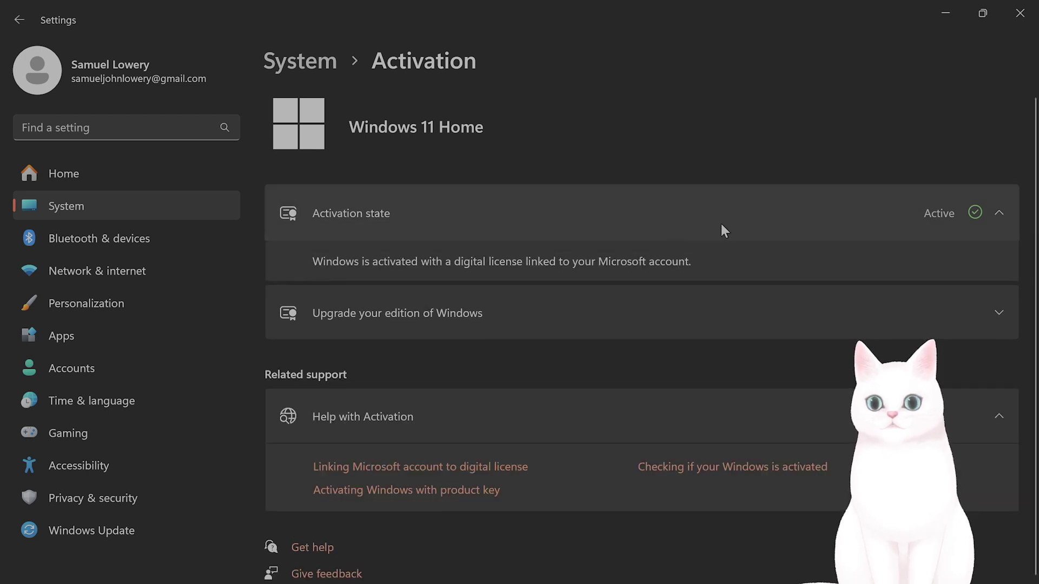
pyautogui.click(999, 214)
pyautogui.click(994, 215)
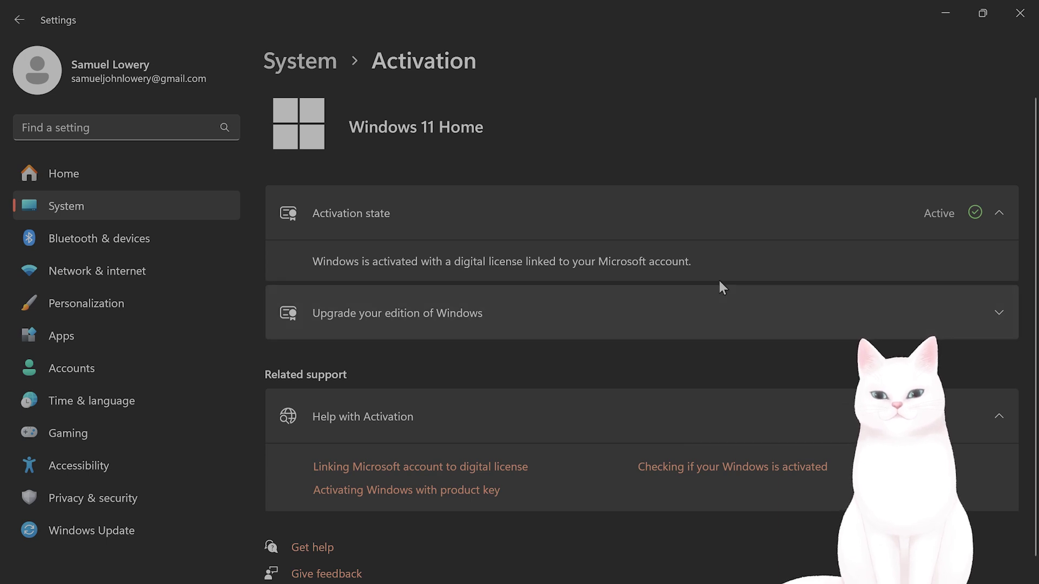
# Step: View System > Troubleshoot > Other troubleshooters, listing Audio, Network and Internet, Printer and Windows Update
pyautogui.click(158, 210)
pyautogui.scroll(-7, 497, 334)
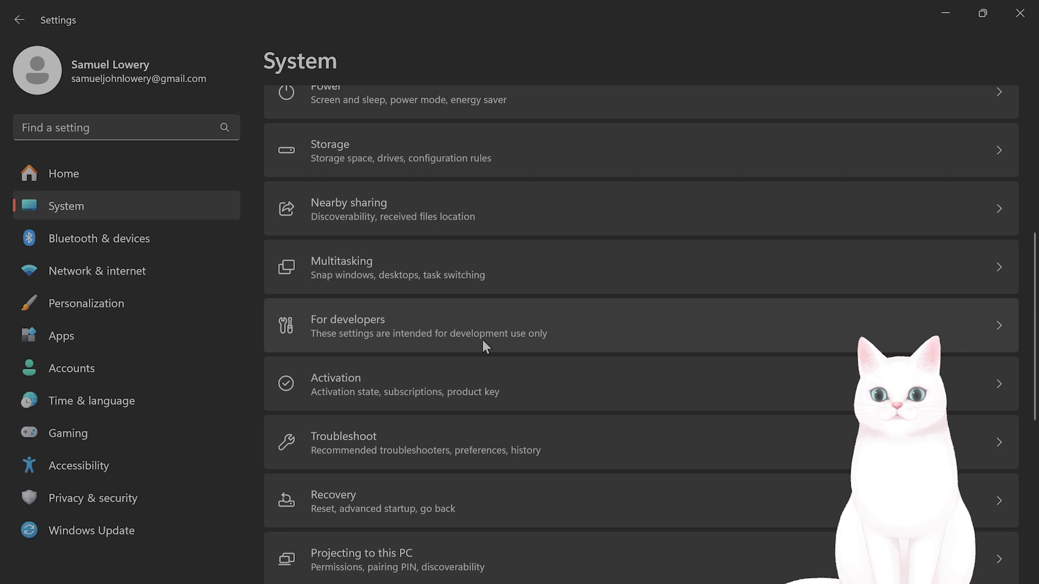
pyautogui.click(469, 412)
pyautogui.click(522, 325)
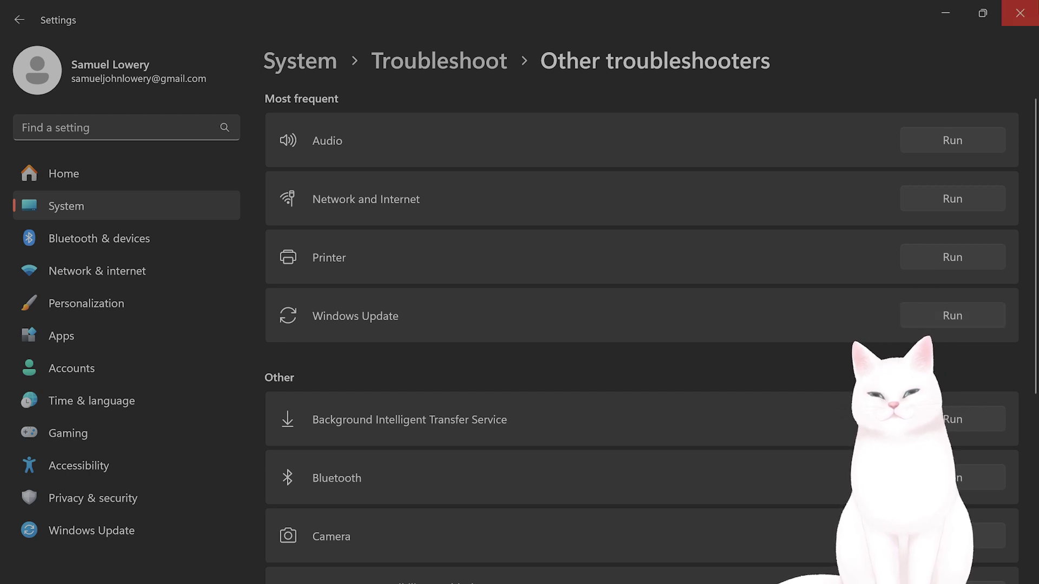
# Step: Close Settings, search 'cmd' and run Command Prompt as administrator
pyautogui.click(1021, 14)
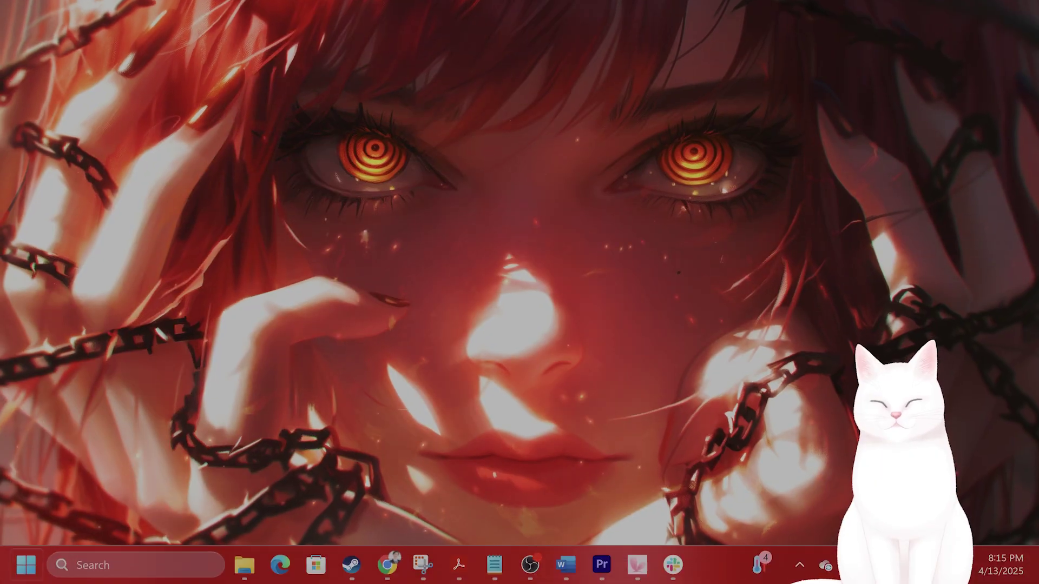
pyautogui.click(98, 565)
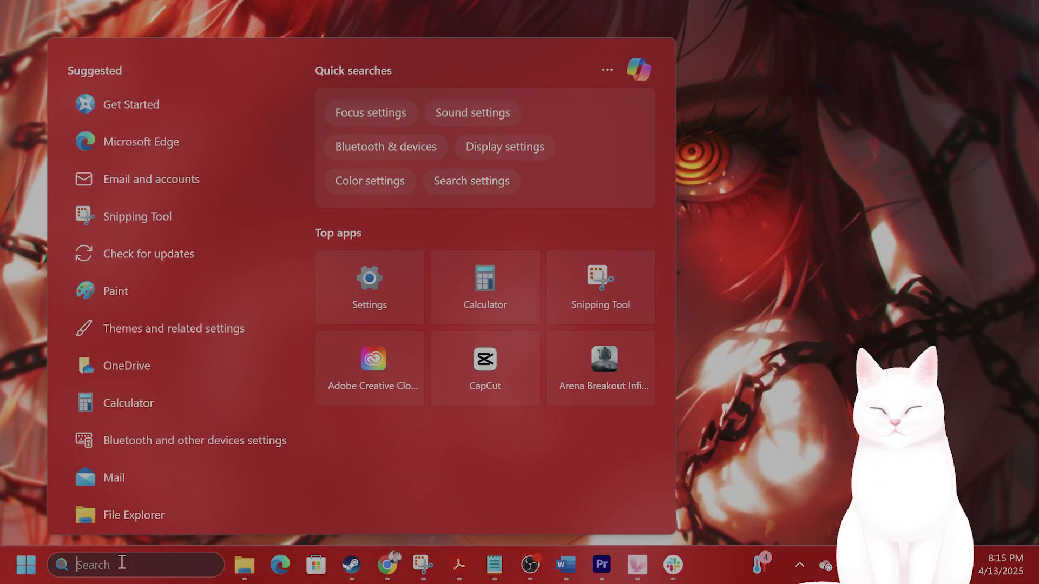
pyautogui.write('cmd')
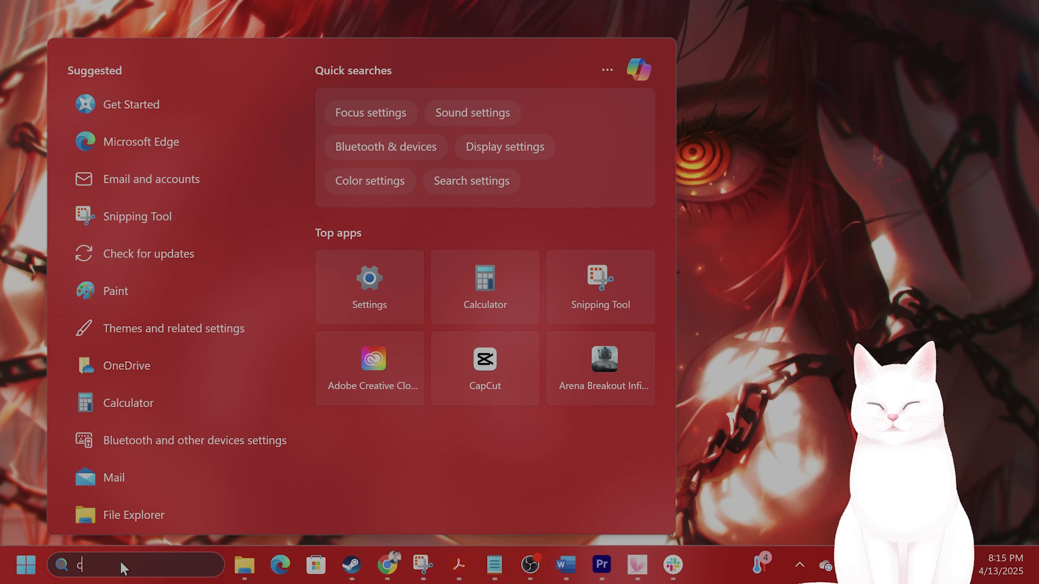
pyautogui.rightClick(184, 141)
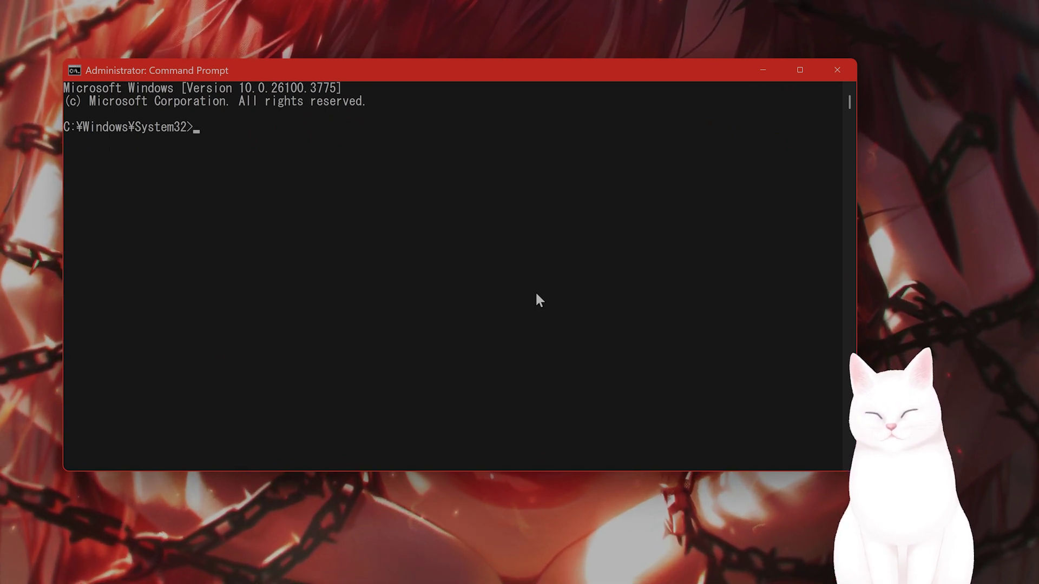
# Step: Try installing a product key with slmgr.vbs /ipk and dismiss the 0xC004F050 invalid-key error
pyautogui.rightClick(492, 424)
pyautogui.press('Return')
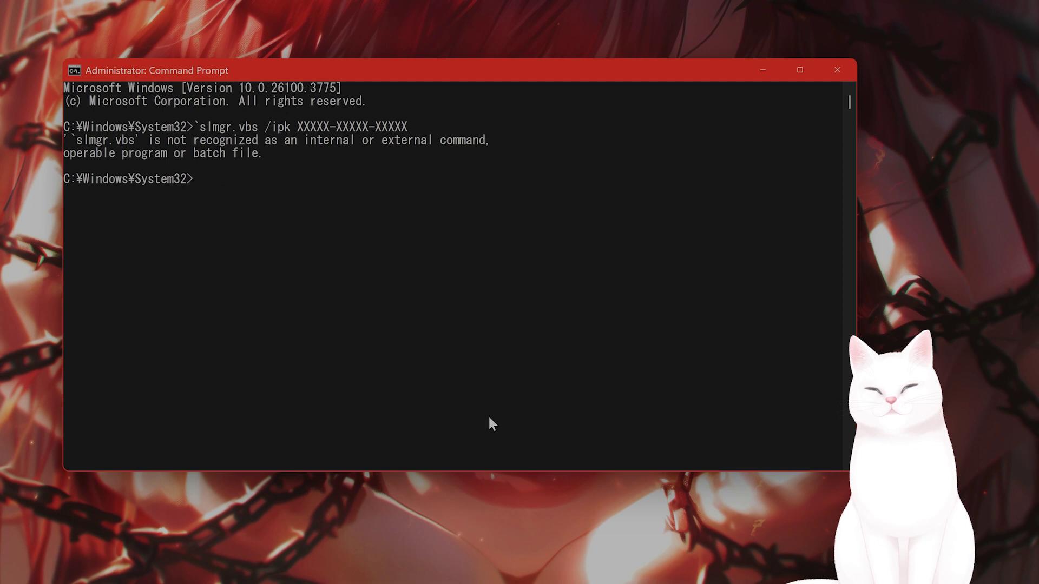
pyautogui.write('slmg')
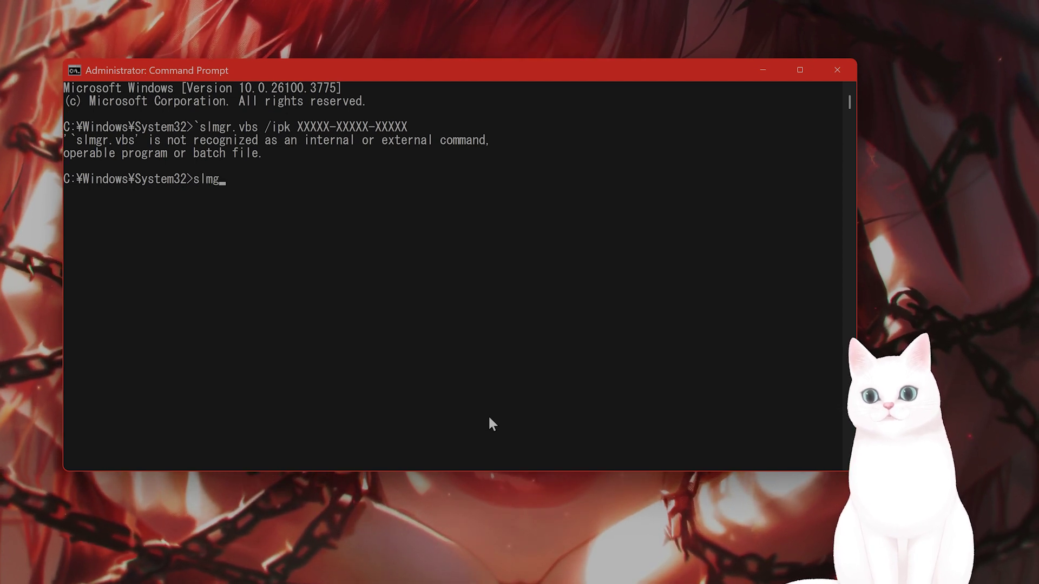
pyautogui.write('r.vbs')
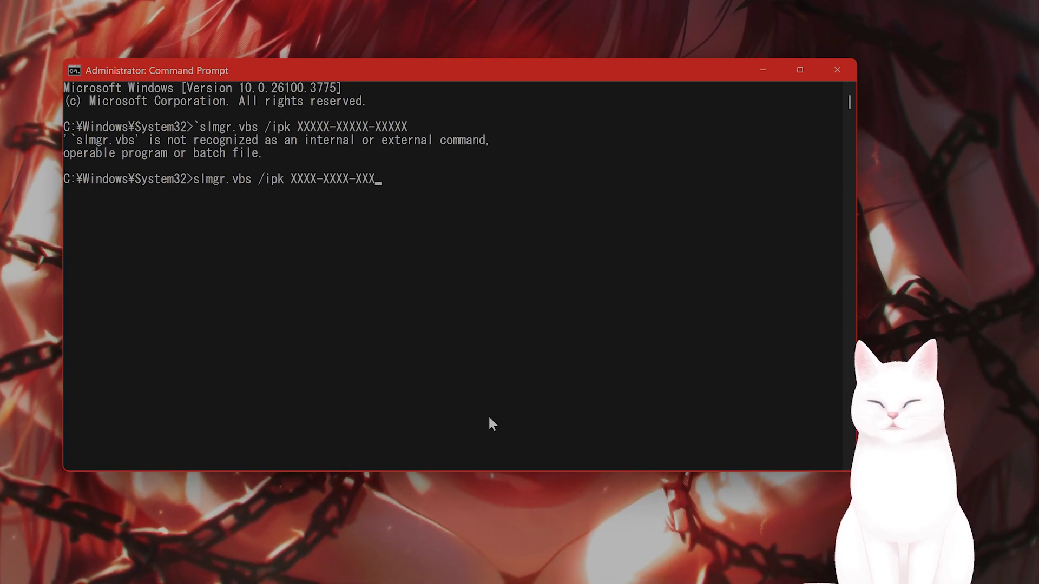
pyautogui.write('/ipk XXXX-XXXX-XXXX-XXX')
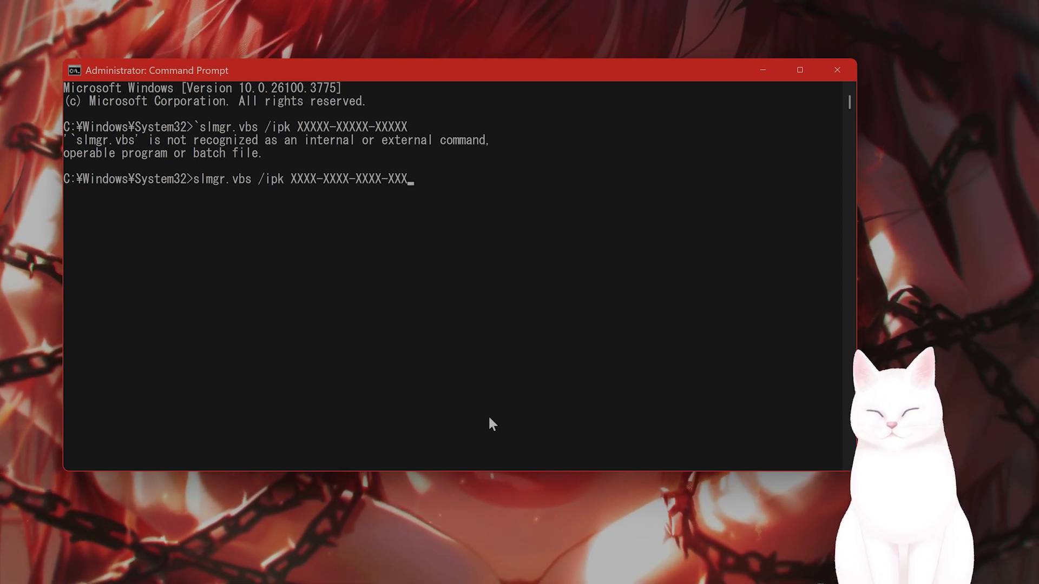
pyautogui.press('Return')
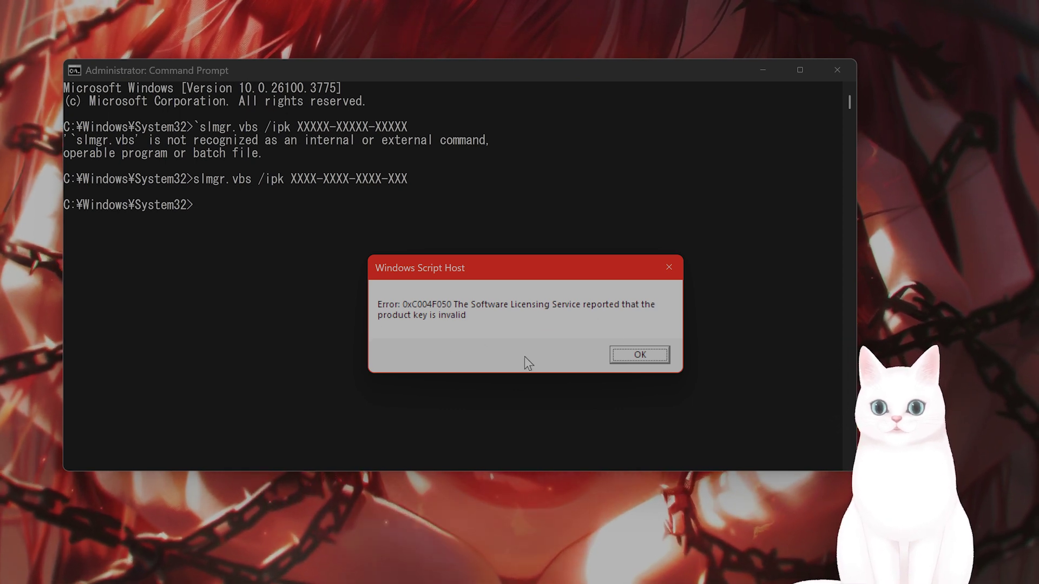
pyautogui.click(640, 355)
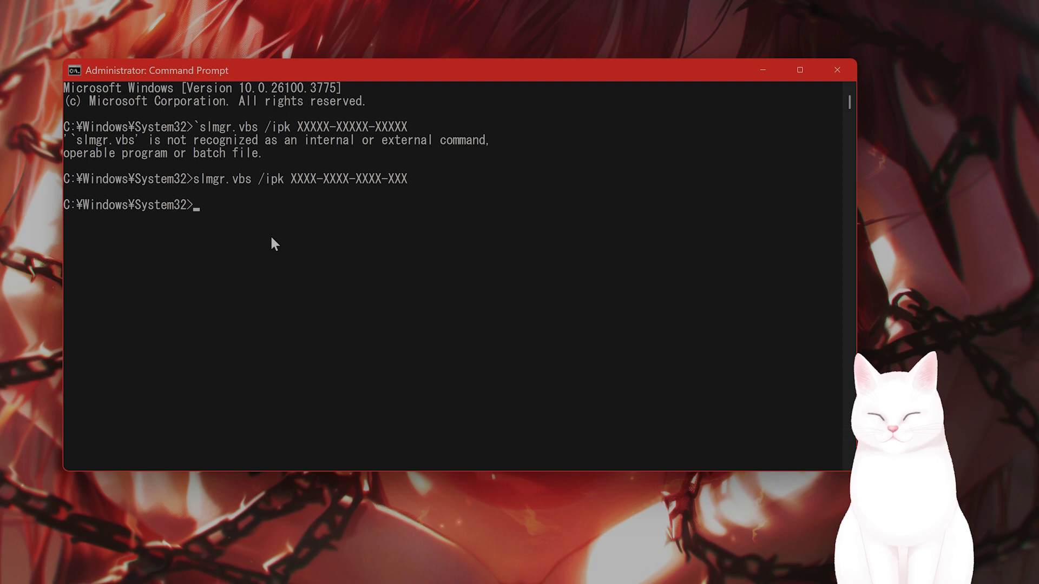
# Step: Run DISM /online /cleanup-image /restorehealth to repair the running Windows image
pyautogui.write('DISM /')
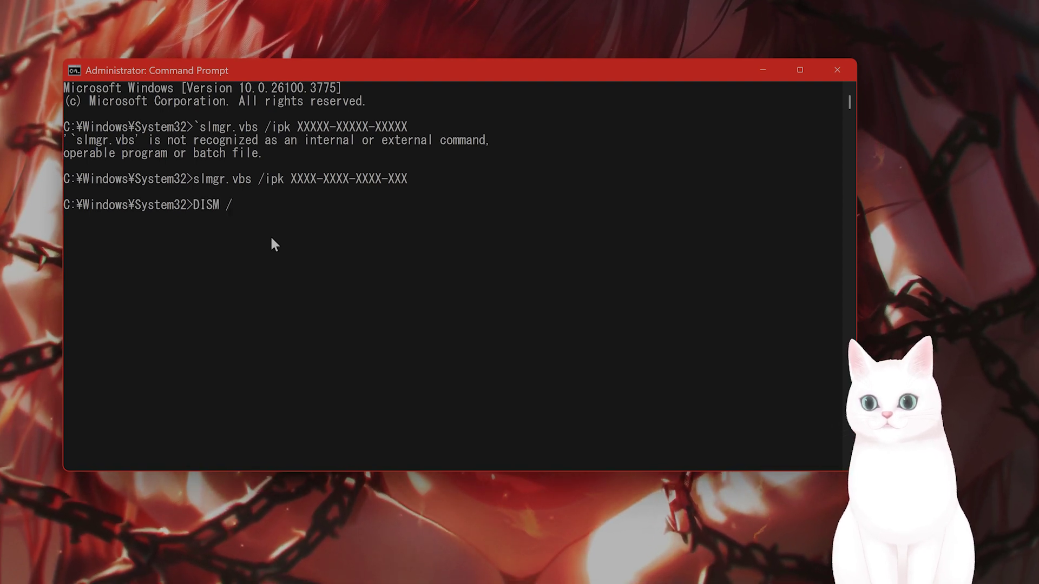
pyautogui.write('online')
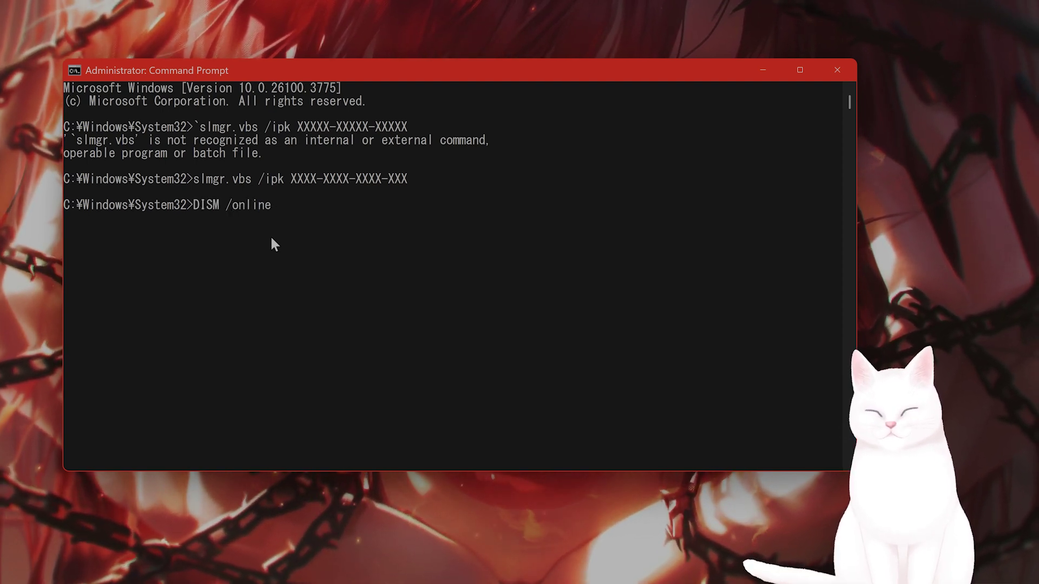
pyautogui.write(' /cleanup-')
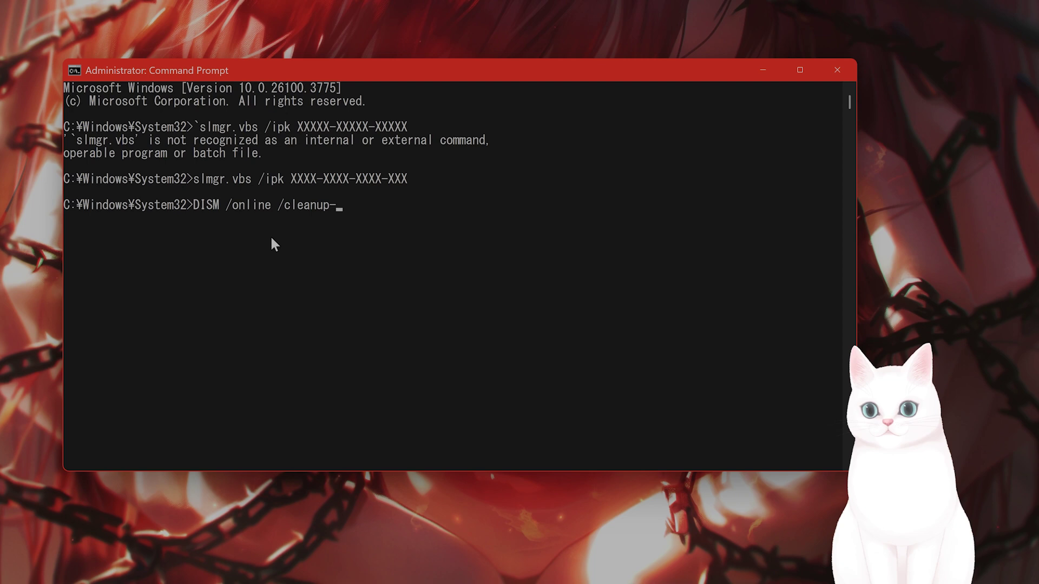
pyautogui.write('image /')
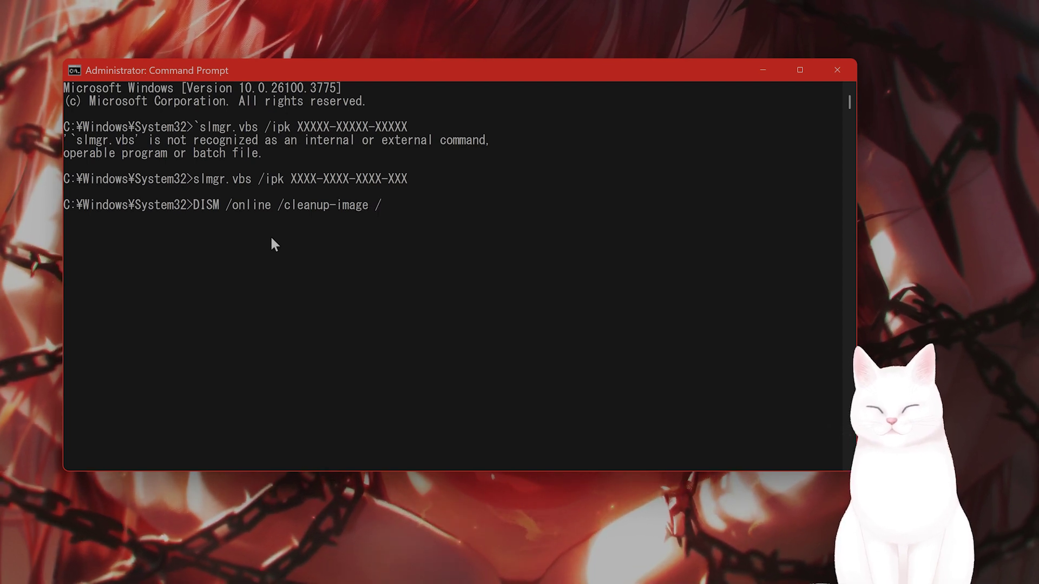
pyautogui.write('restoreho')
pyautogui.write('alt')
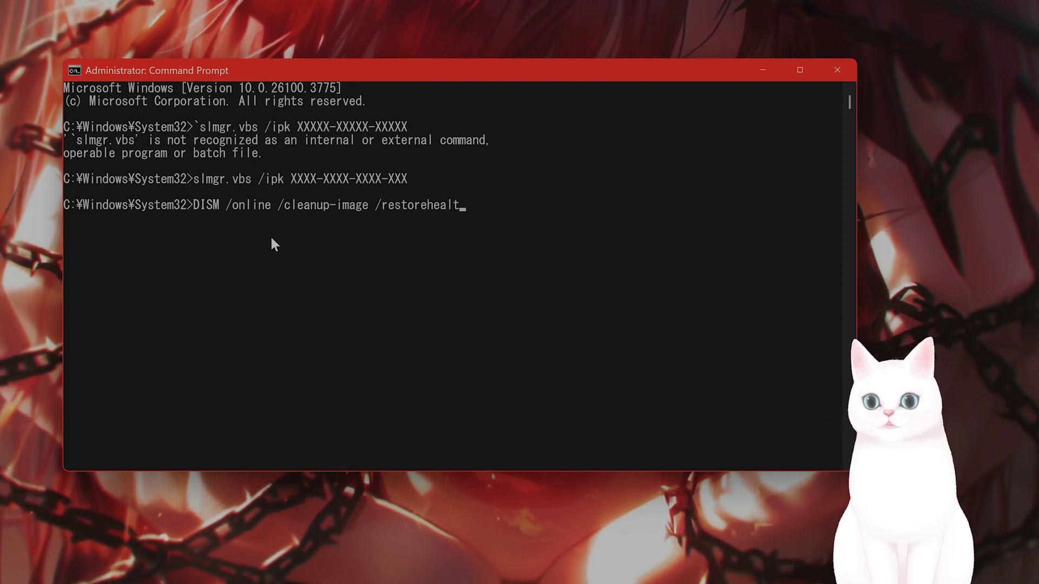
pyautogui.write('h')
pyautogui.press('Return')
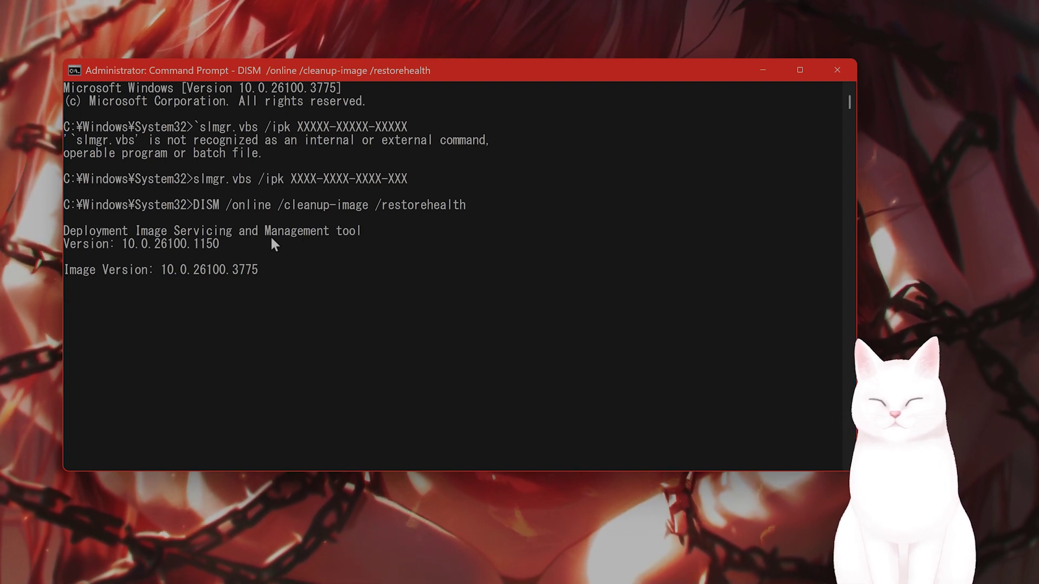
# Step: Open a second elevated Command Prompt from Start search and run sfc /scannow
pyautogui.click(397, 318)
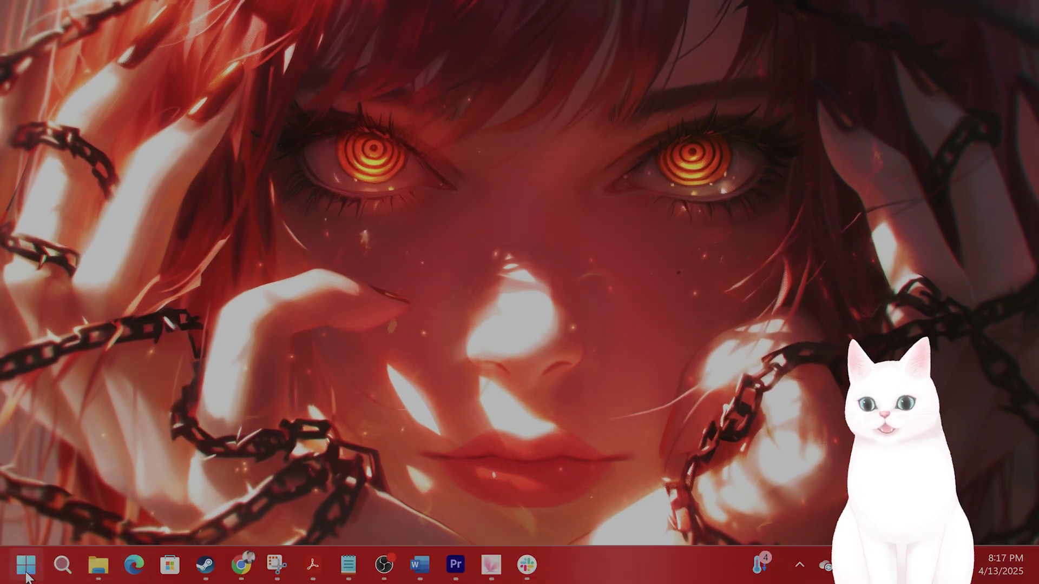
pyautogui.click(27, 576)
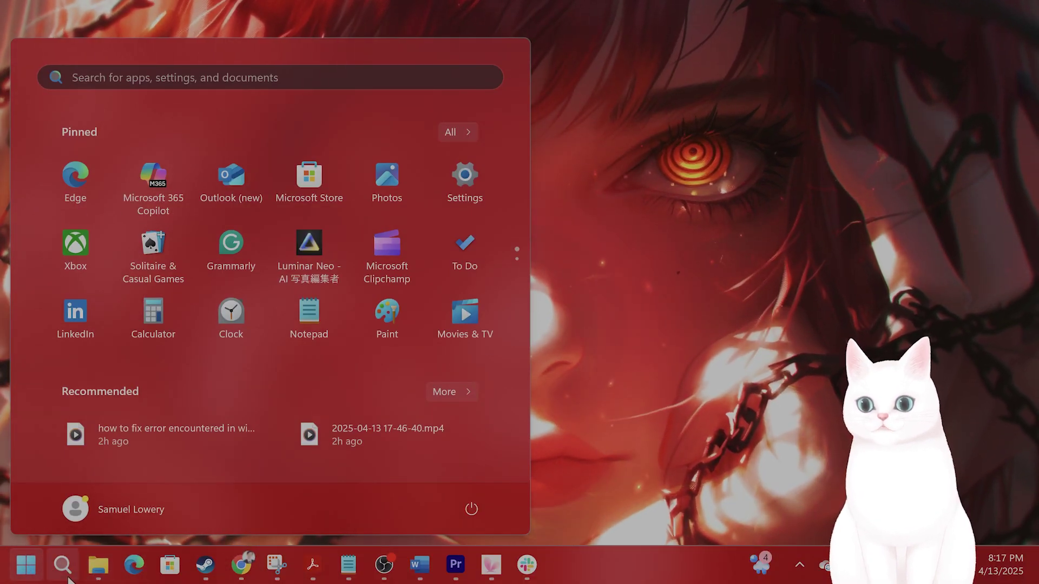
pyautogui.click(67, 577)
pyautogui.write('sm')
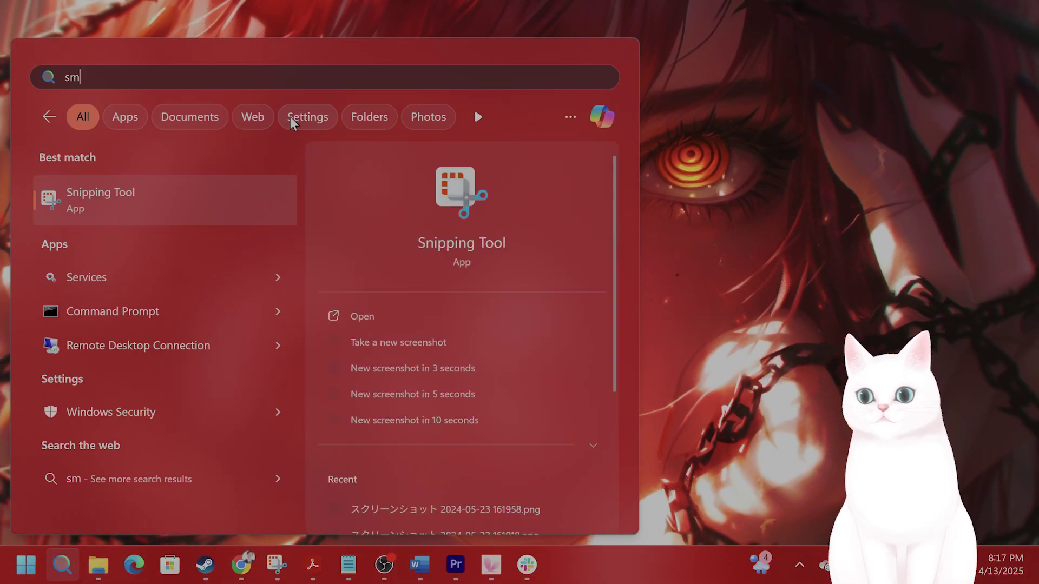
pyautogui.press('BackSpace')
pyautogui.press('BackSpace')
pyautogui.write('cmd')
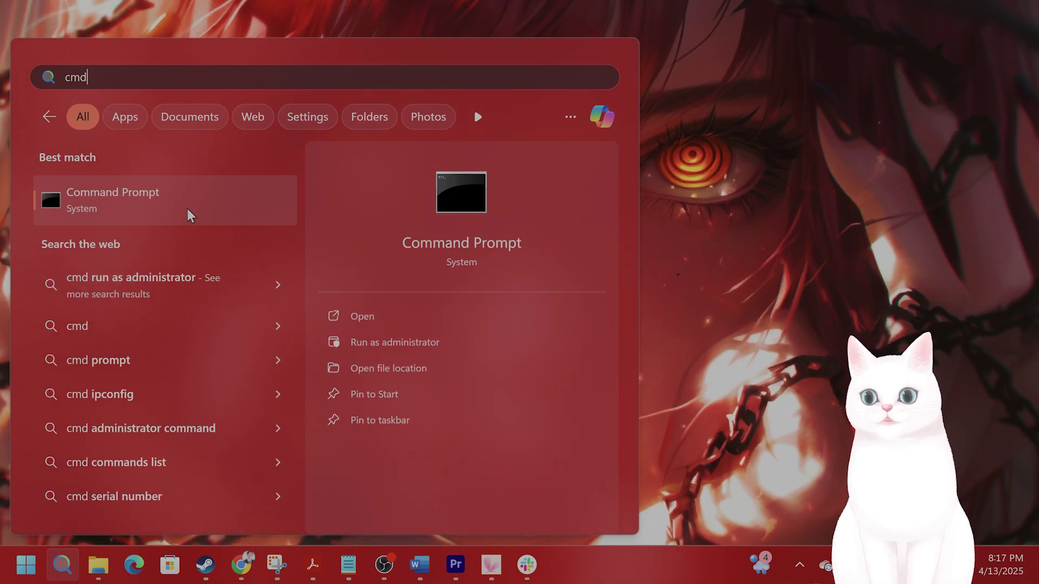
pyautogui.rightClick(190, 215)
pyautogui.click(238, 232)
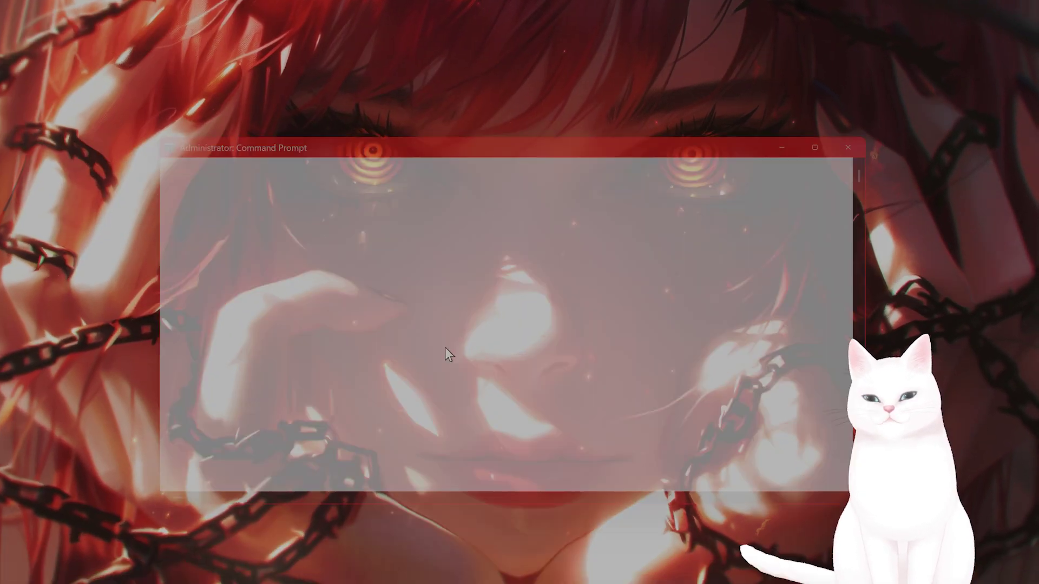
pyautogui.write('sfc /')
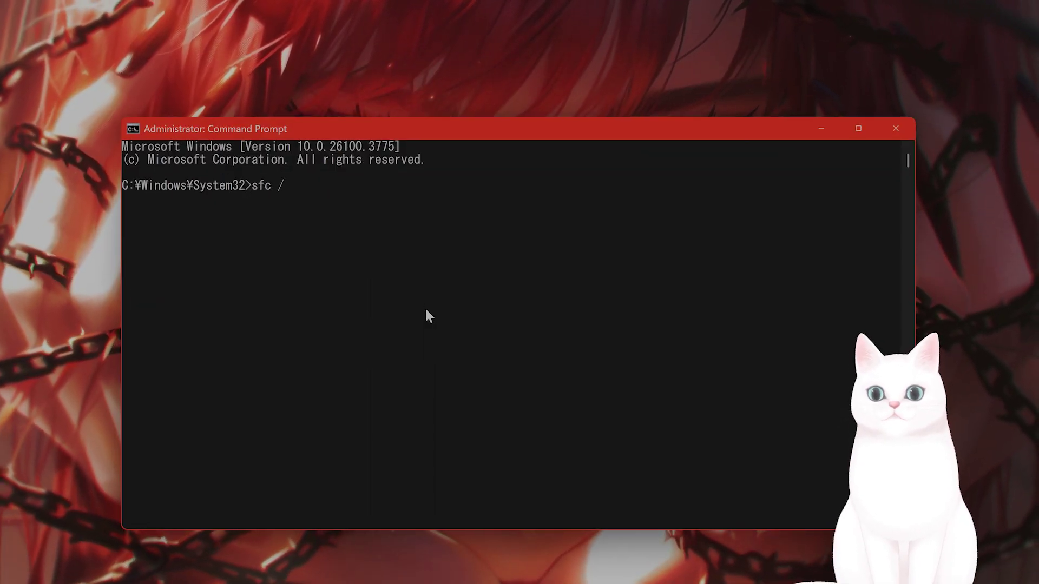
pyautogui.write('scannow')
pyautogui.press('Return')
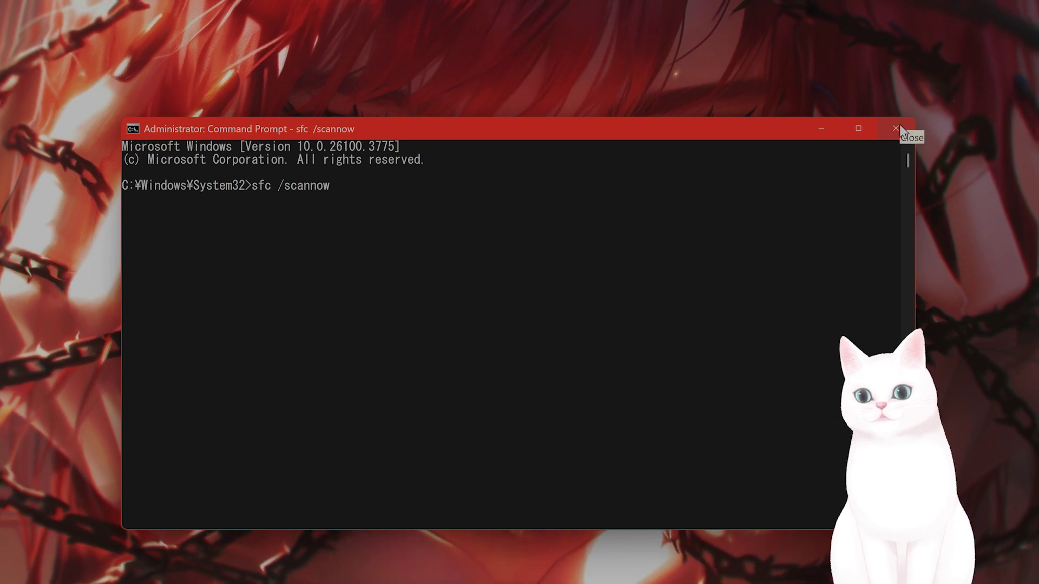
# Step: Close Command Prompt and check in Windows Security that the Public network firewall is on
pyautogui.click(905, 128)
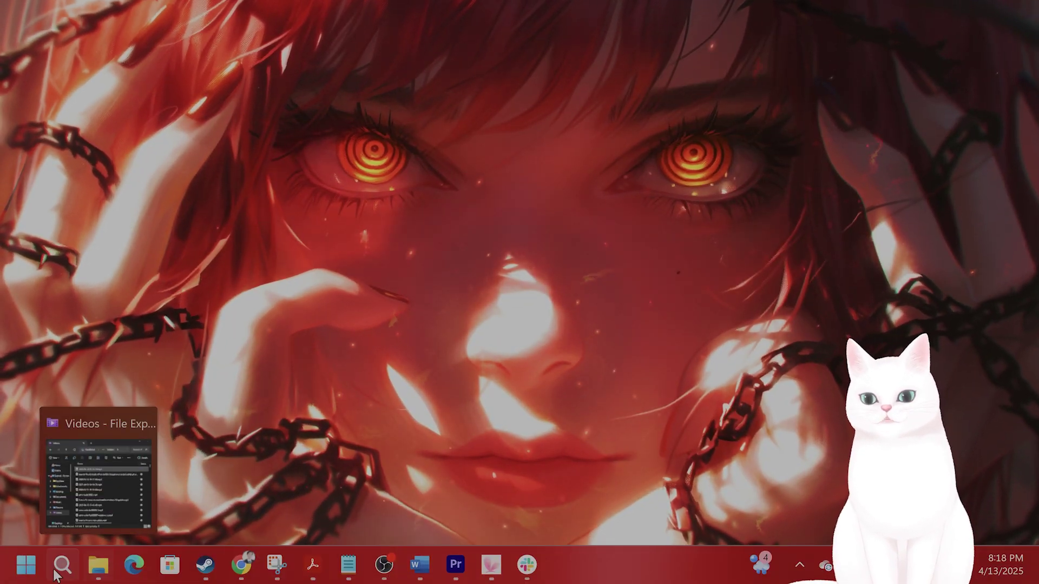
pyautogui.click(62, 566)
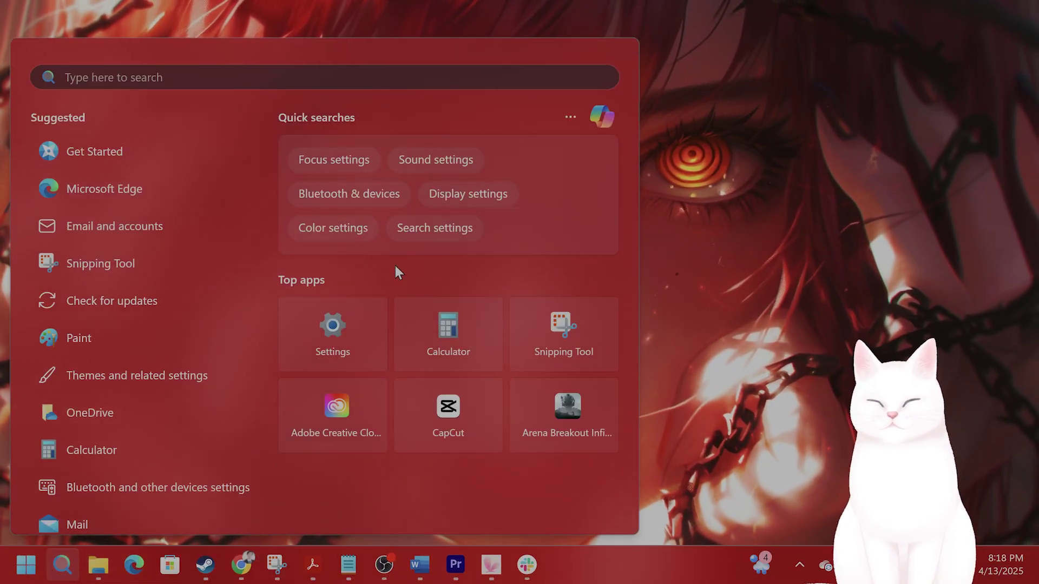
pyautogui.write('windows')
pyautogui.press('Return')
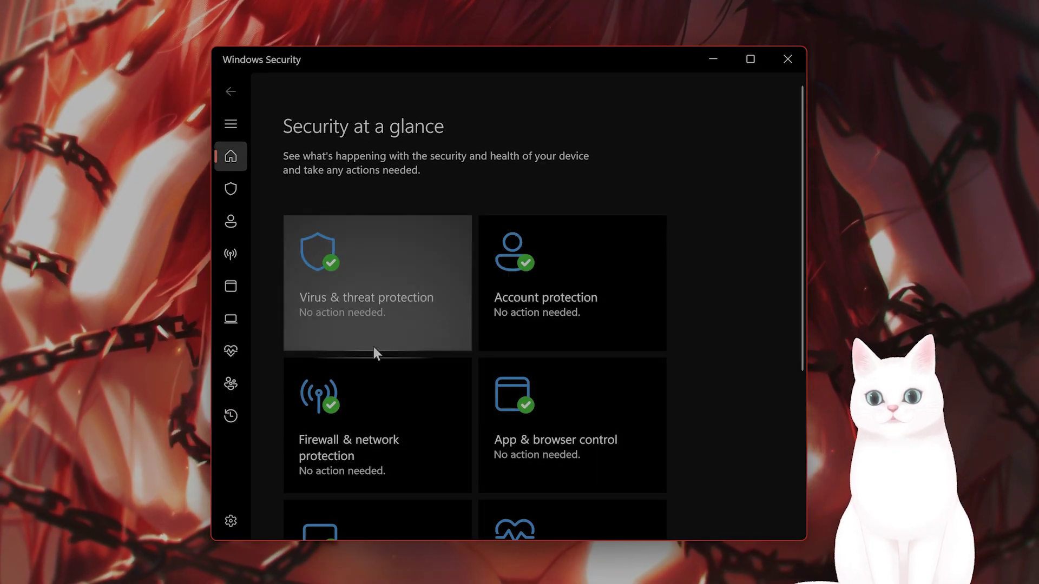
pyautogui.click(364, 410)
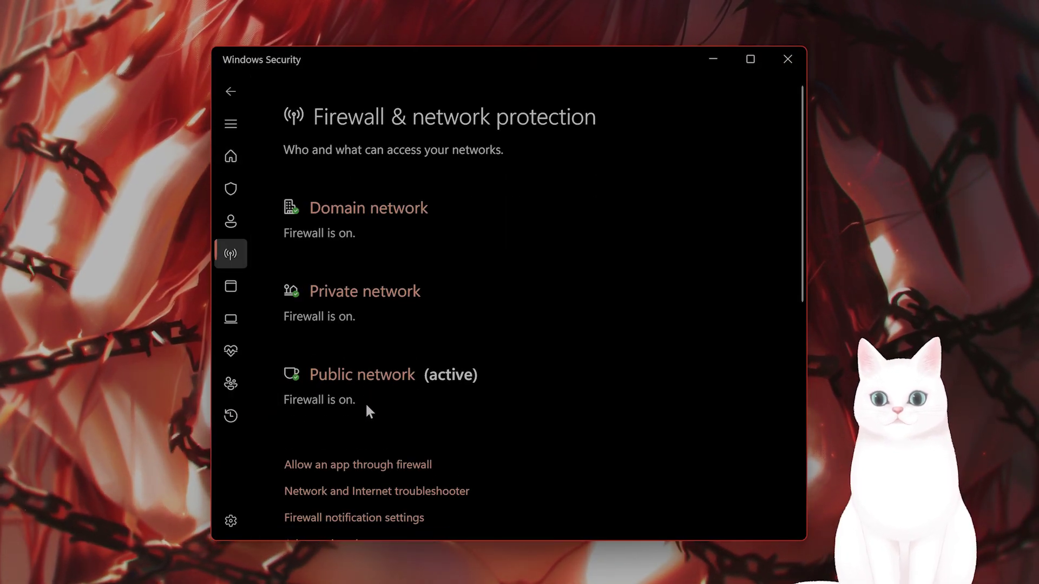
pyautogui.click(387, 365)
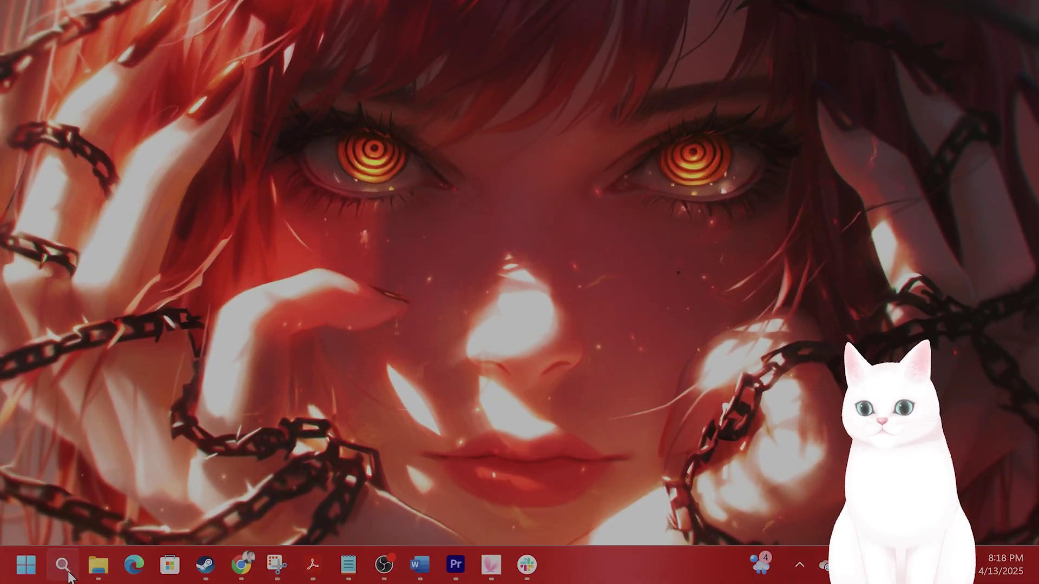
# Step: Launch the phone activation wizard with slui 4 from Run and choose Austria as the country
pyautogui.click(62, 573)
pyautogui.write('run')
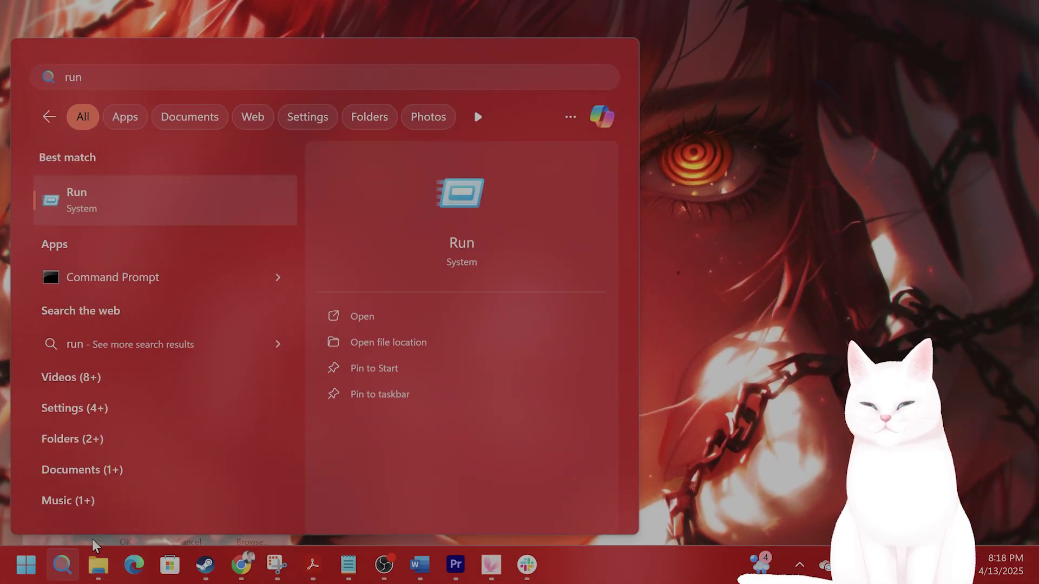
pyautogui.press('Return')
pyautogui.moveTo(171, 417); pyautogui.dragTo(560, 281)
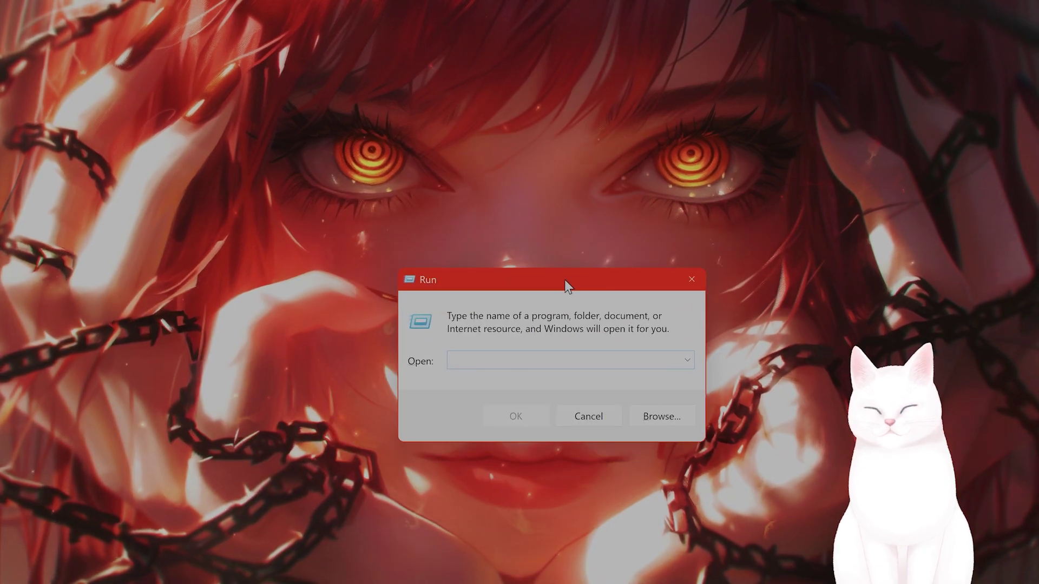
pyautogui.write('slui 4')
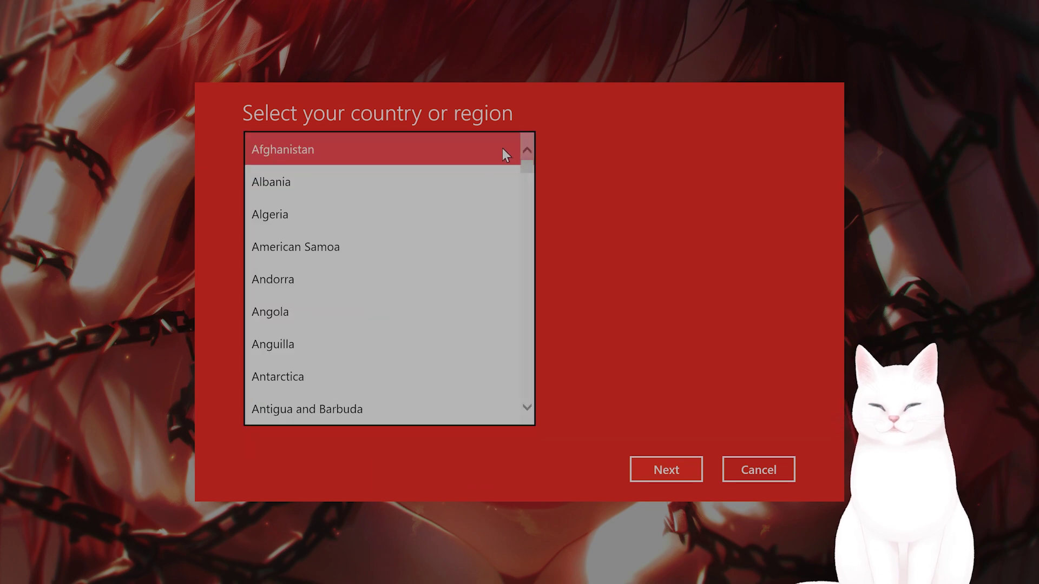
pyautogui.scroll(-2, 463, 220)
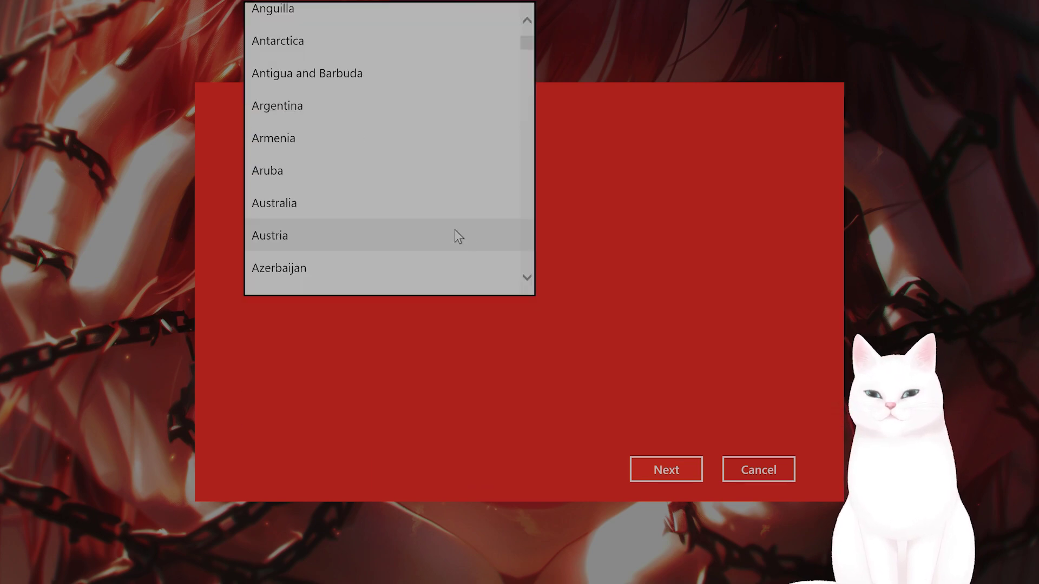
pyautogui.click(415, 237)
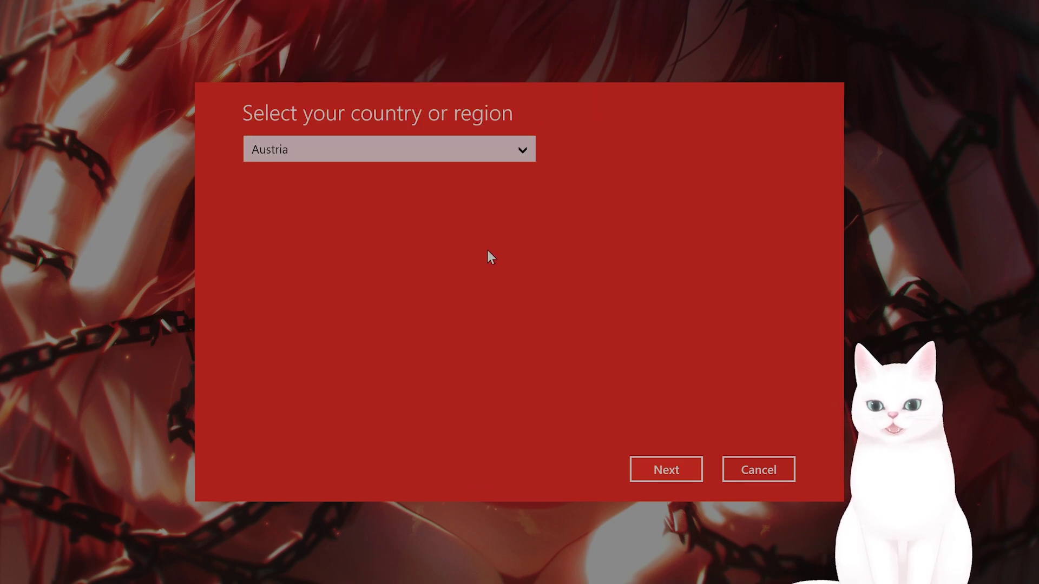